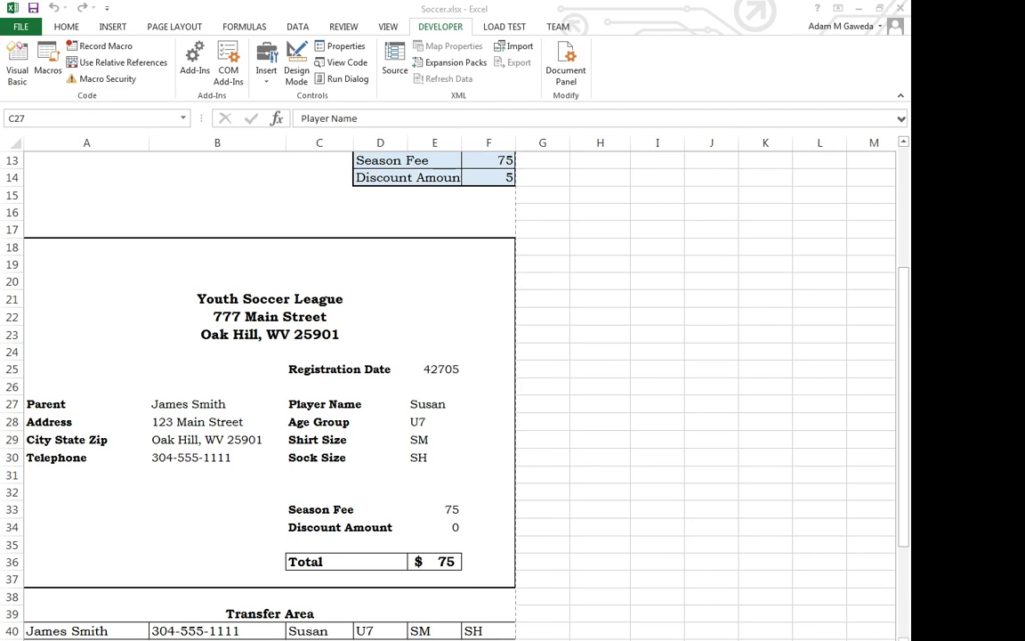
# - Open the PDFReceipt macro's code for editing and examine its range selection, print area and page setup lines
pyautogui.click(50, 69)
pyautogui.click(51, 70)
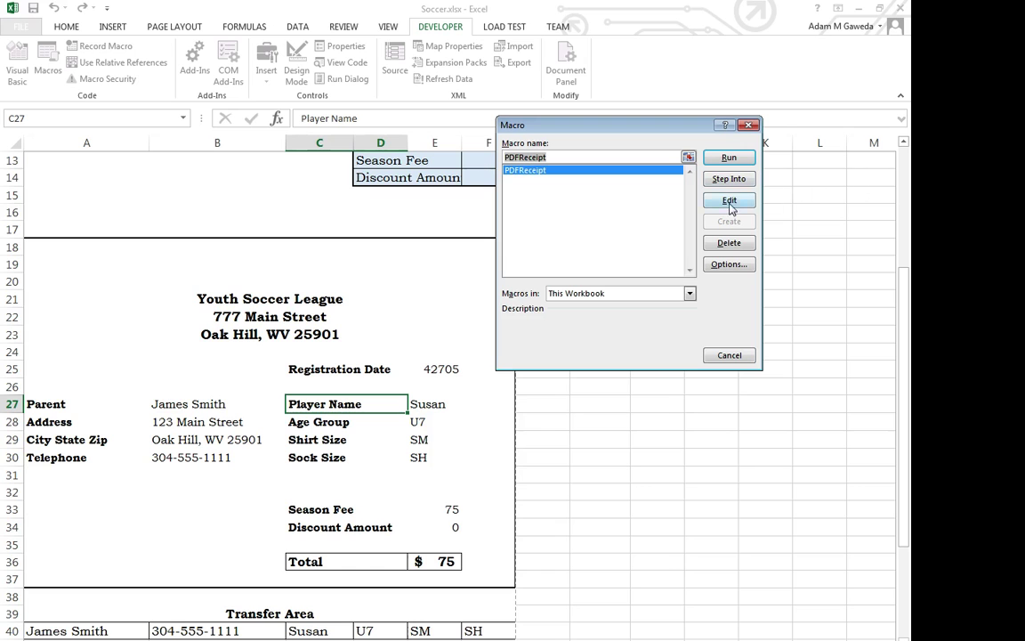
pyautogui.click(727, 201)
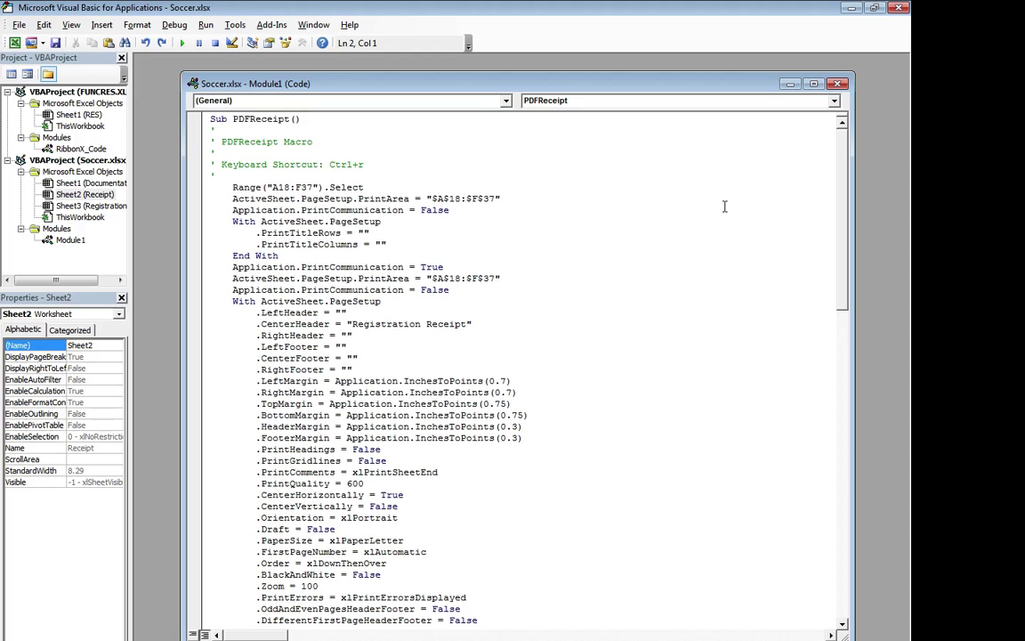
pyautogui.moveTo(232, 187); pyautogui.dragTo(375, 186)
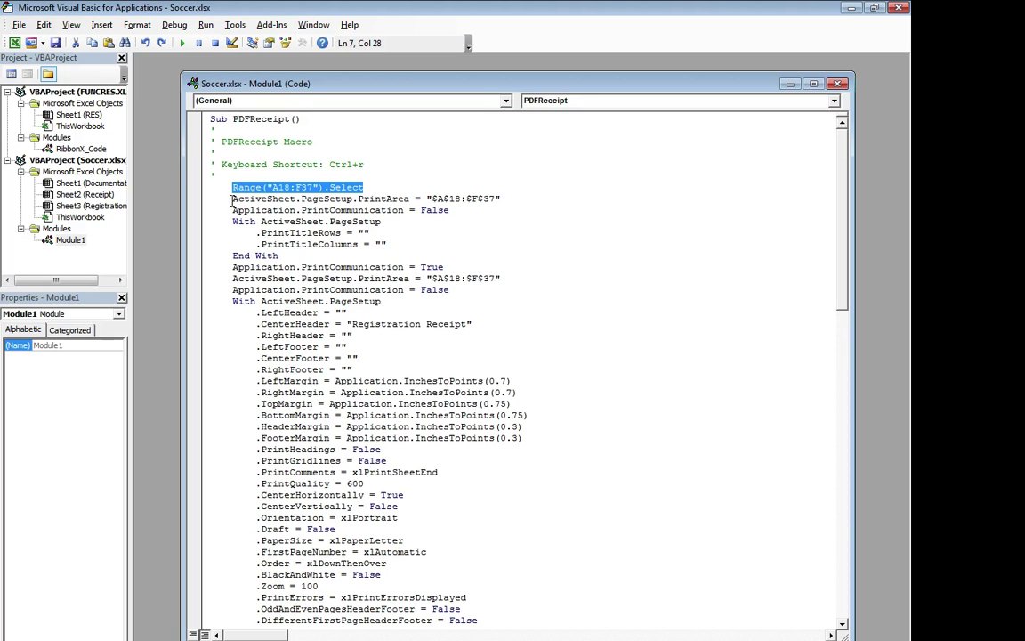
pyautogui.moveTo(233, 199); pyautogui.dragTo(517, 201)
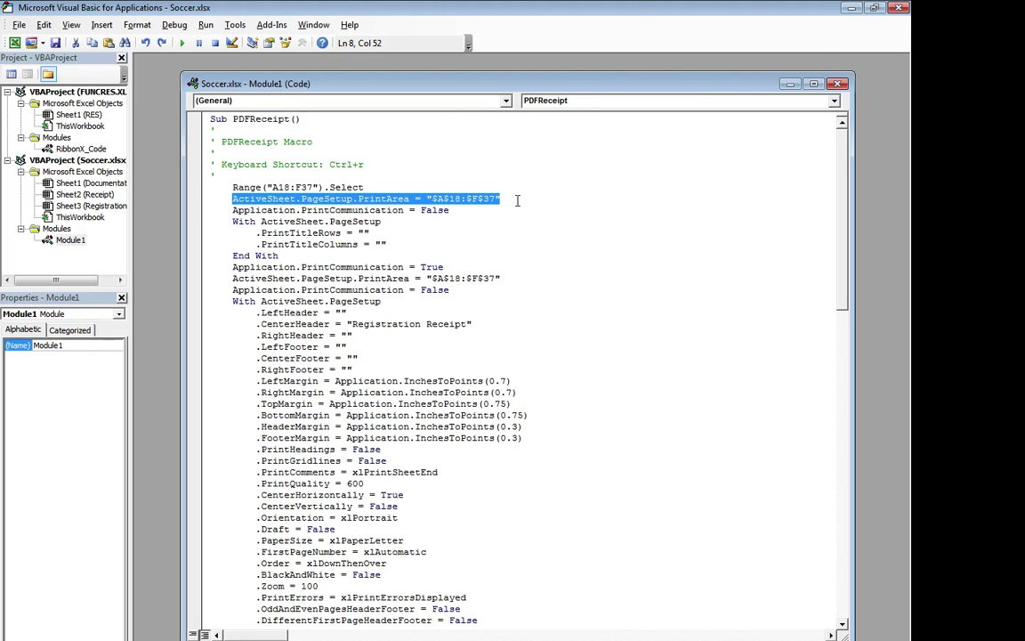
pyautogui.scroll(-3, 278, 219)
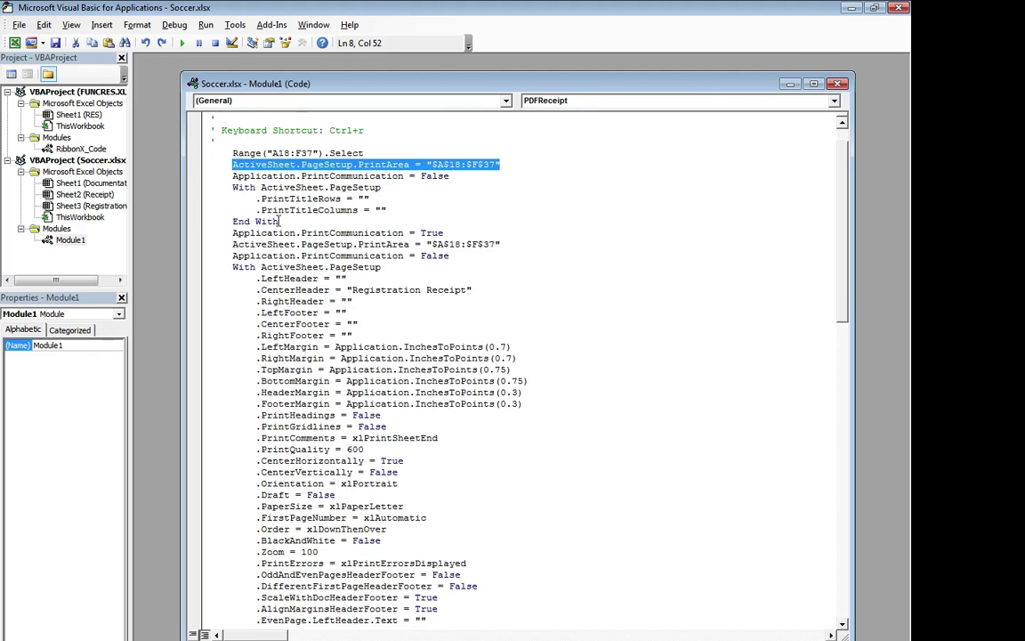
pyautogui.moveTo(233, 199); pyautogui.dragTo(380, 471)
pyautogui.scroll(-3, 331, 276)
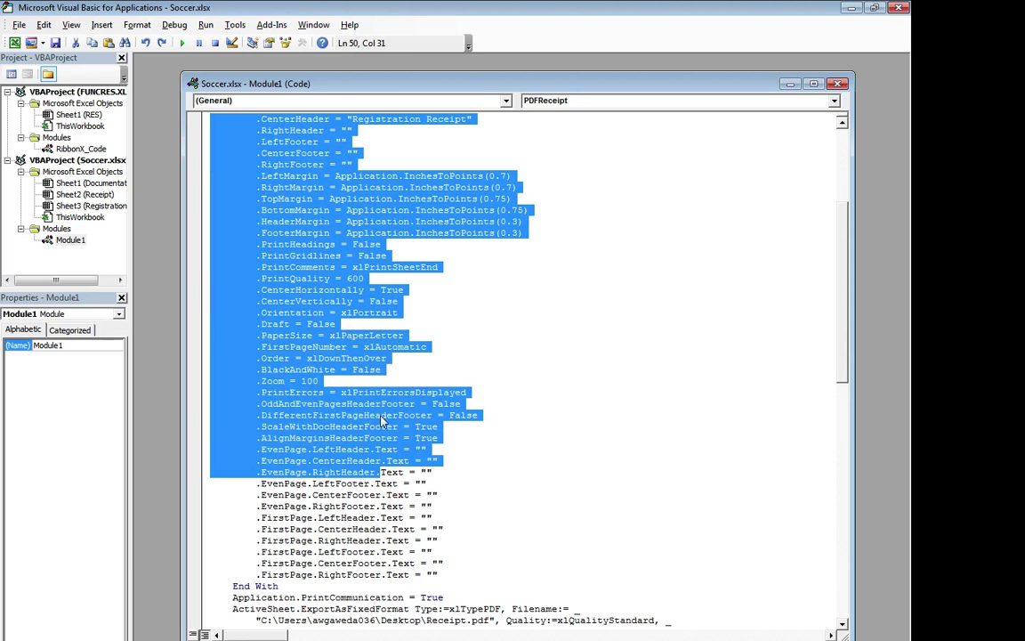
# - Examine the print quality, horizontal centering and center header settings in the macro's page setup block
pyautogui.doubleClick(274, 292)
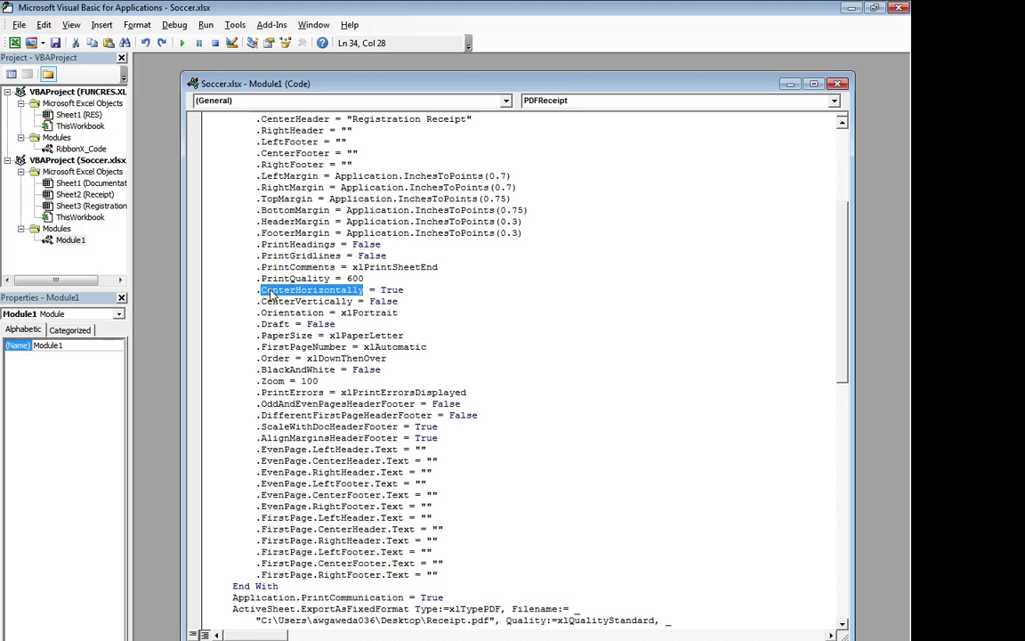
pyautogui.doubleClick(355, 279)
pyautogui.click(398, 289)
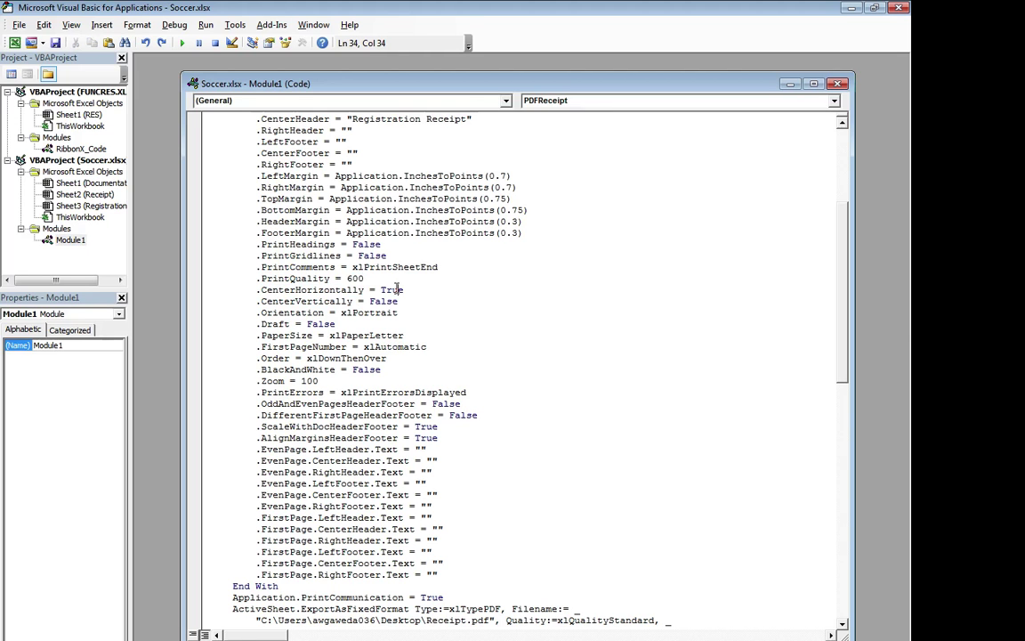
pyautogui.doubleClick(398, 289)
pyautogui.scroll(2, 392, 281)
pyautogui.click(349, 187)
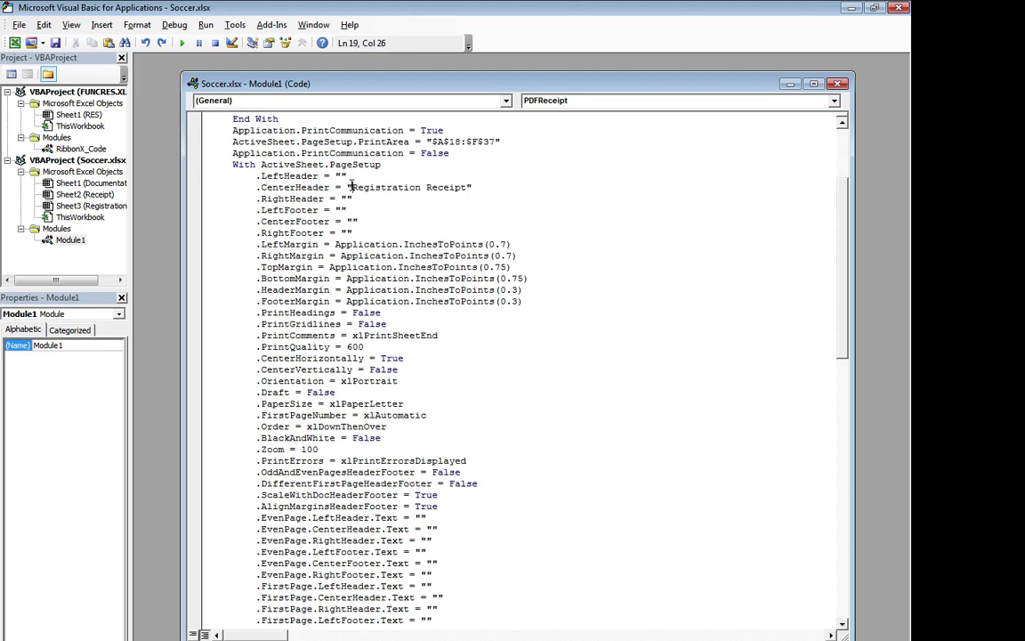
pyautogui.moveTo(349, 187); pyautogui.dragTo(465, 188)
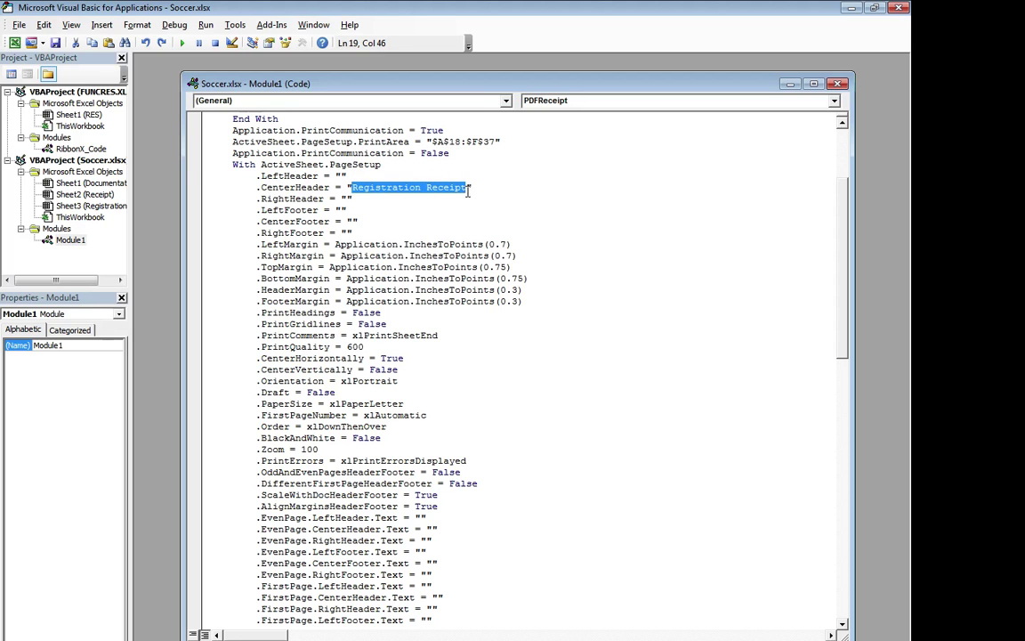
pyautogui.moveTo(270, 187); pyautogui.dragTo(321, 198)
pyautogui.doubleClick(293, 188)
# - Examine the macro's PDF export statement, including its file type and output path, and close the code editor
pyautogui.scroll(-7, 327, 198)
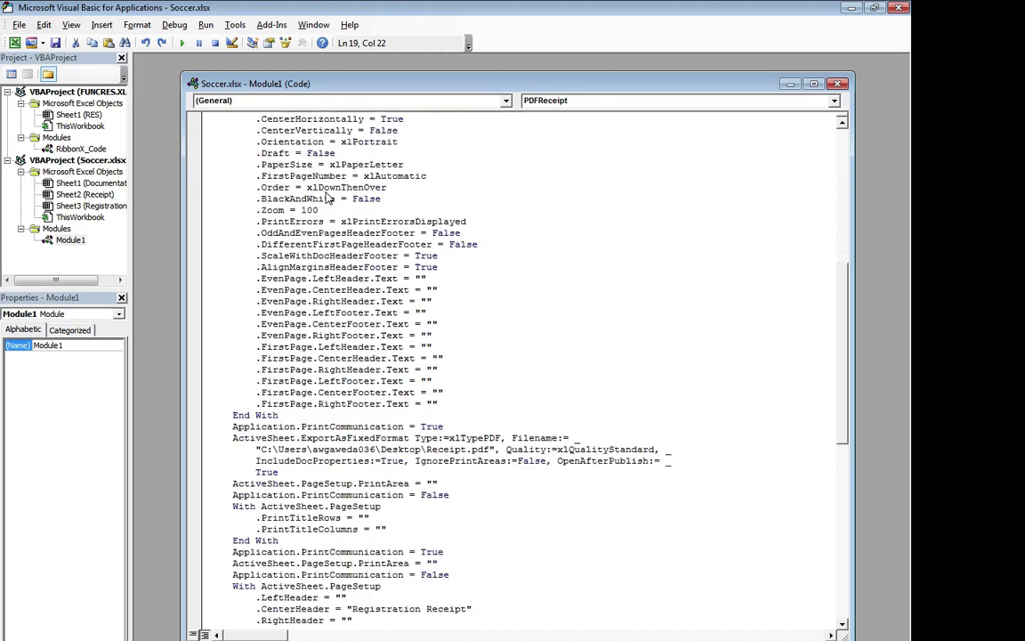
pyautogui.scroll(-14, 328, 197)
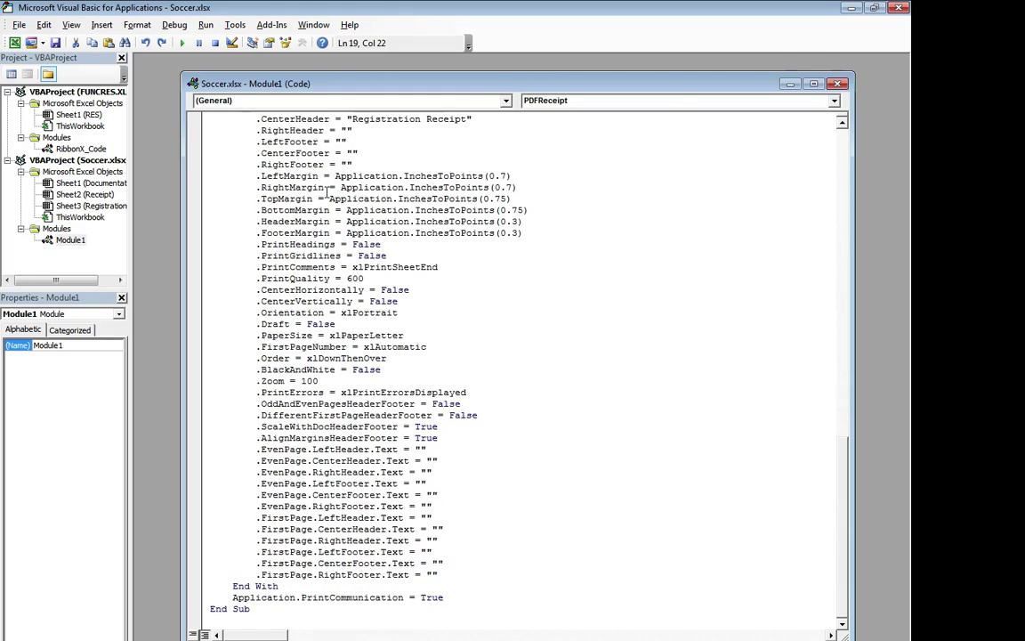
pyautogui.scroll(15, 328, 190)
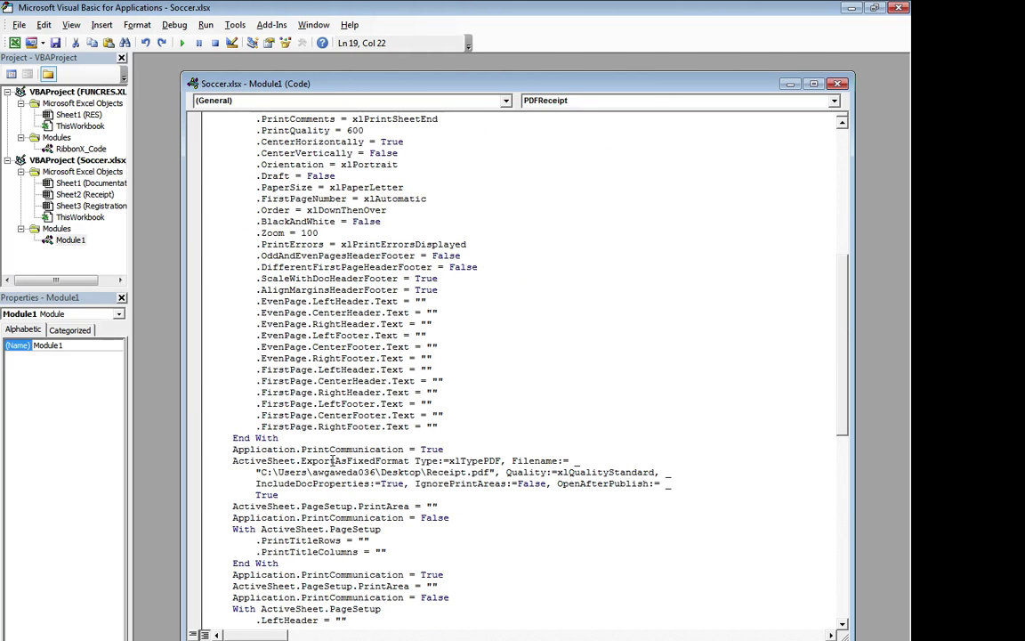
pyautogui.moveTo(313, 460); pyautogui.dragTo(412, 460)
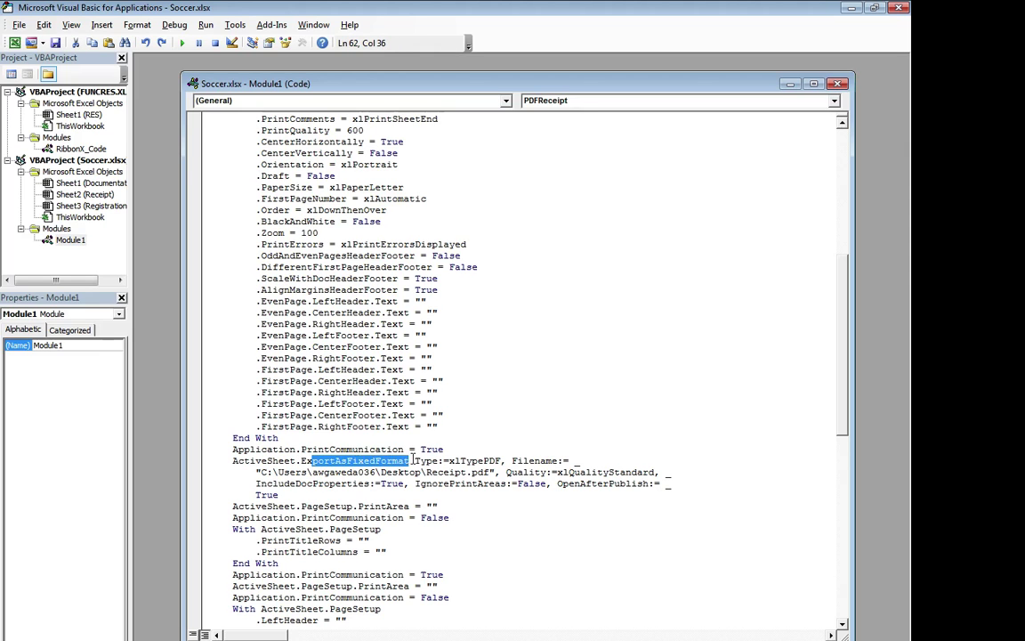
pyautogui.moveTo(485, 460); pyautogui.dragTo(501, 460)
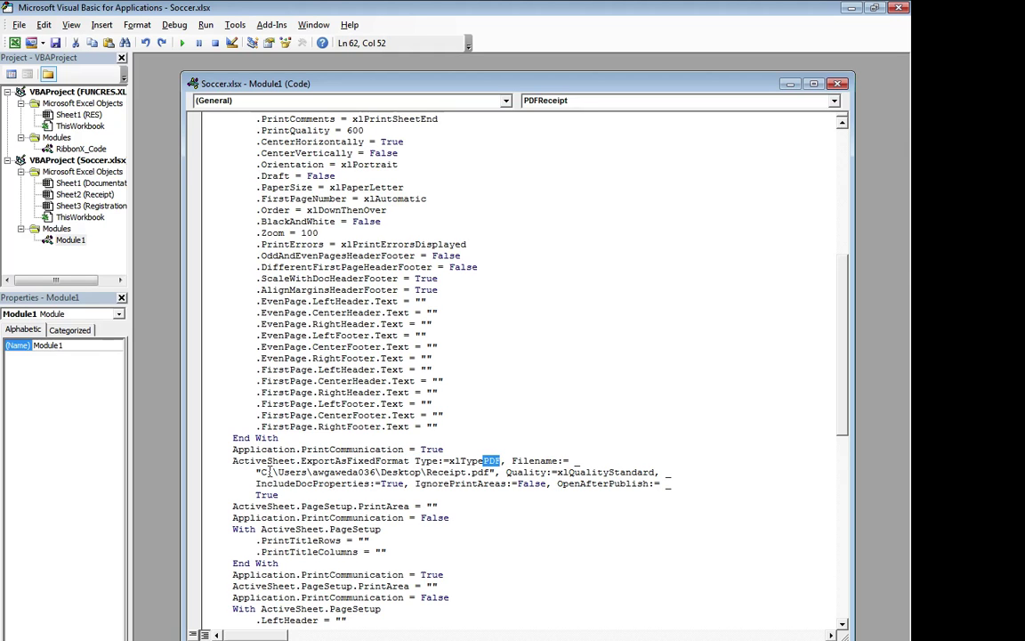
pyautogui.moveTo(263, 472); pyautogui.dragTo(494, 471)
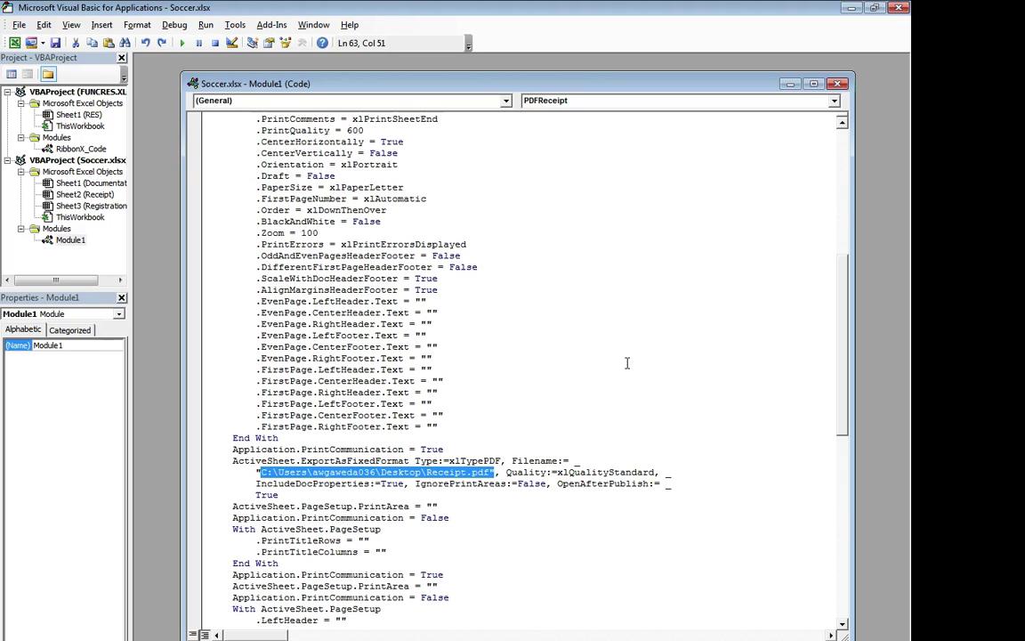
pyautogui.click(900, 10)
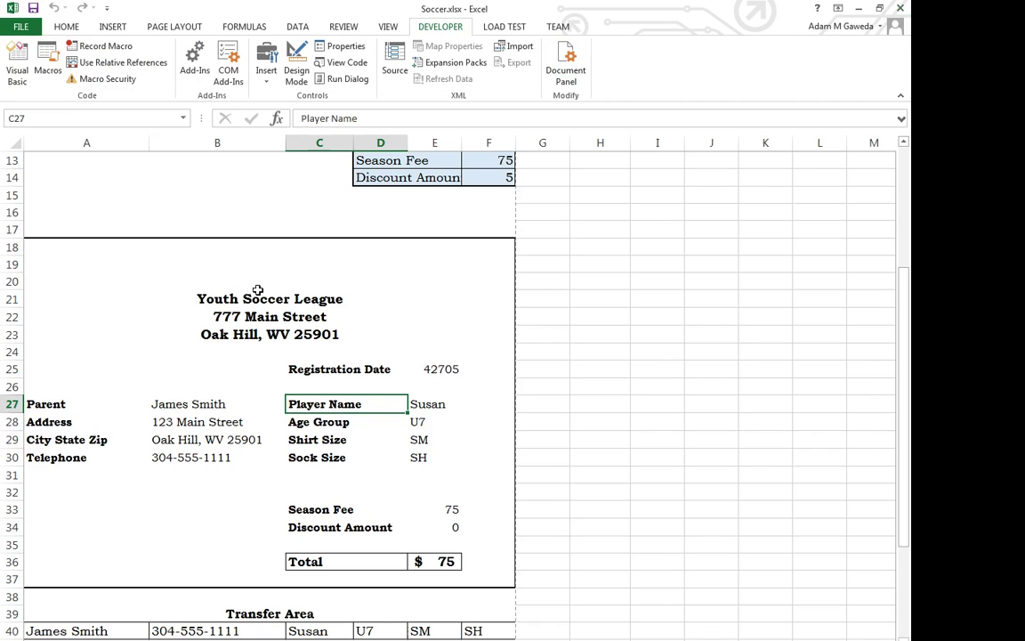
# - Draw a form control button over cells A14:A16 below the registration data and assign the PDFReceipt macro to it
pyautogui.scroll(4, 258, 291)
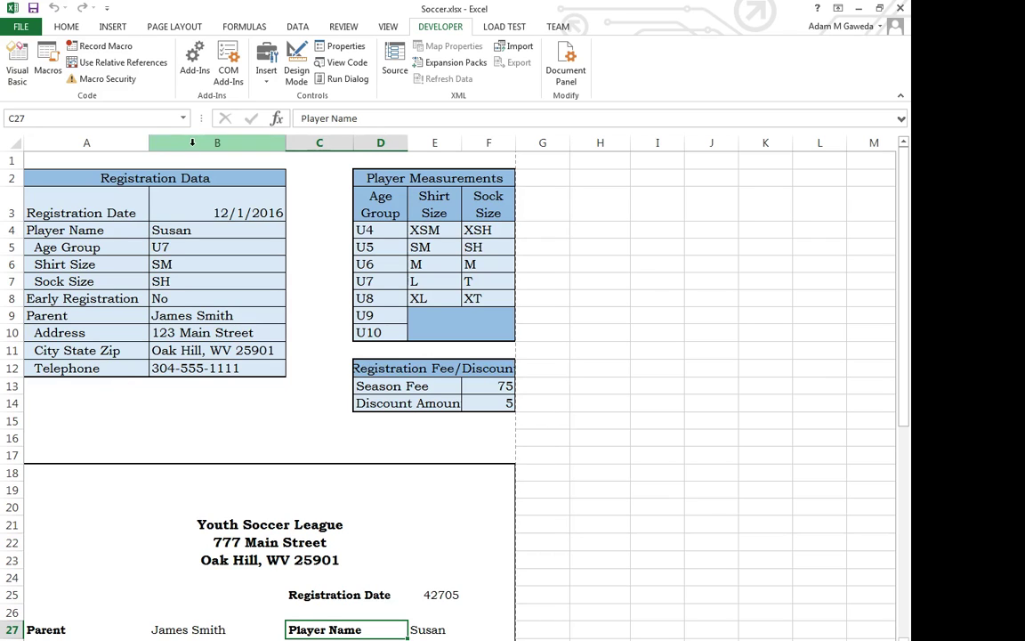
pyautogui.scroll(-2, 165, 304)
pyautogui.scroll(1, 165, 305)
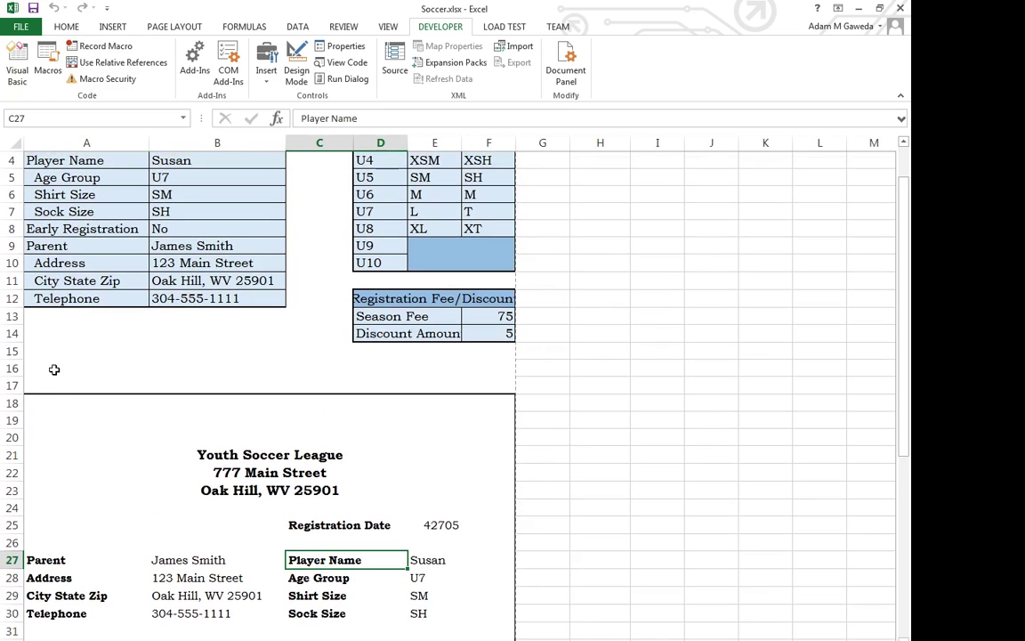
pyautogui.click(53, 369)
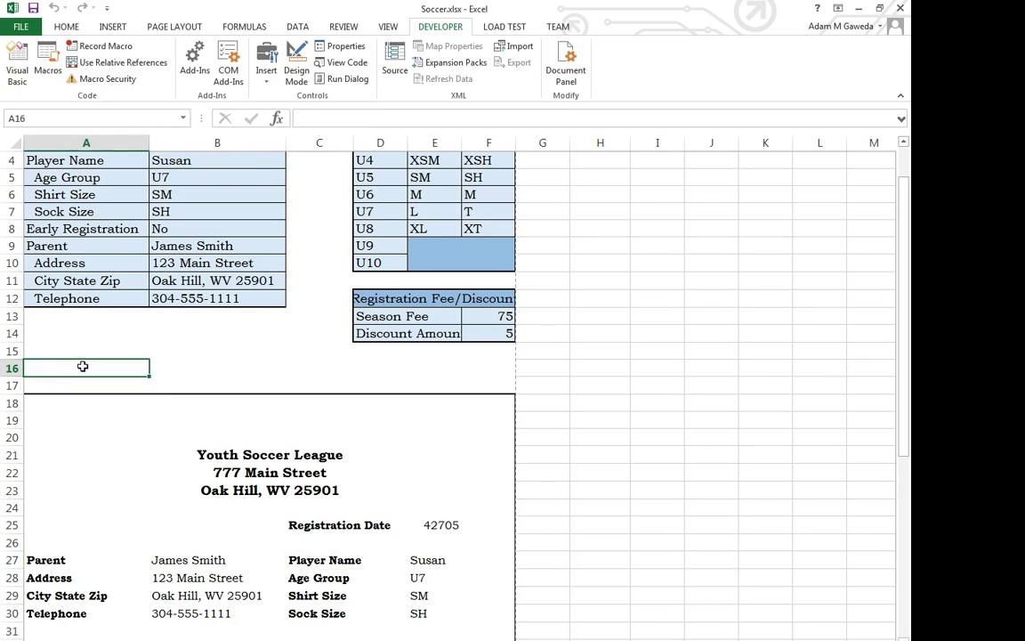
pyautogui.click(264, 80)
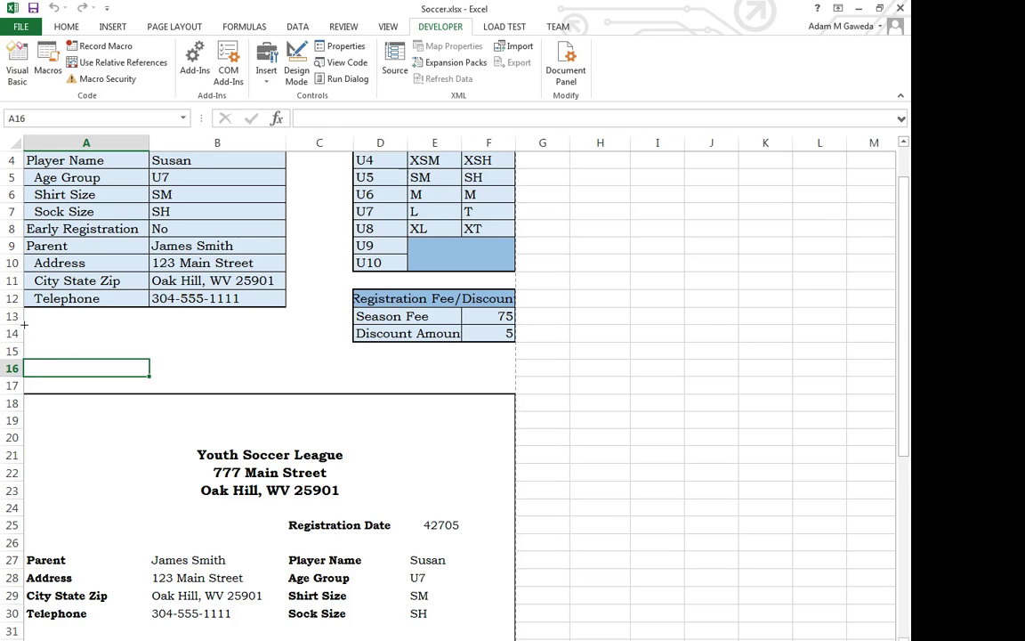
pyautogui.moveTo(25, 326)
pyautogui.mouseDown()
pyautogui.moveTo(112, 373)
pyautogui.moveTo(148, 377)
pyautogui.mouseUp()
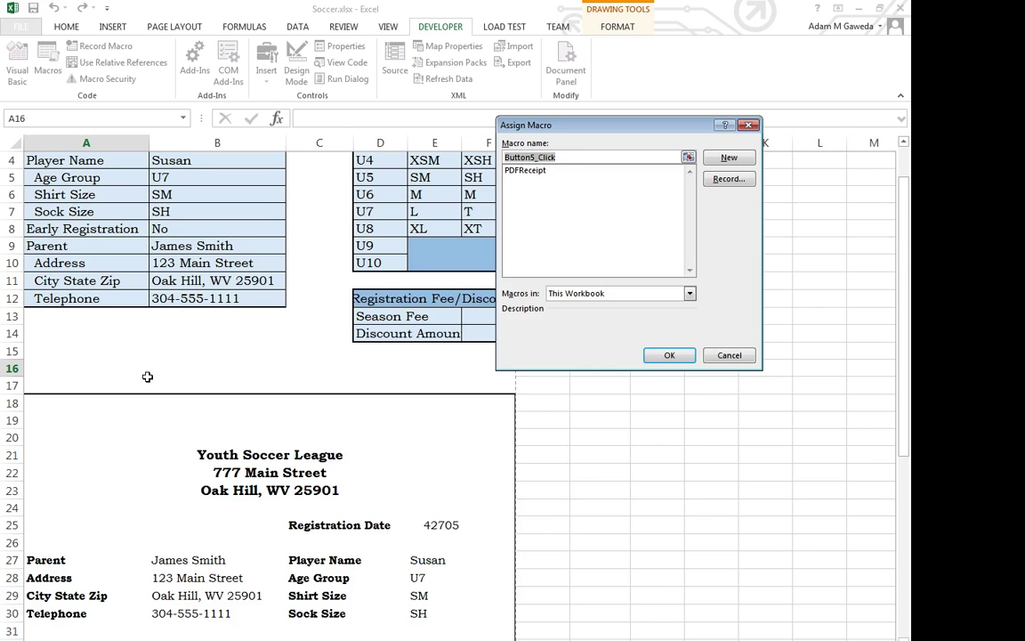
pyautogui.click(538, 172)
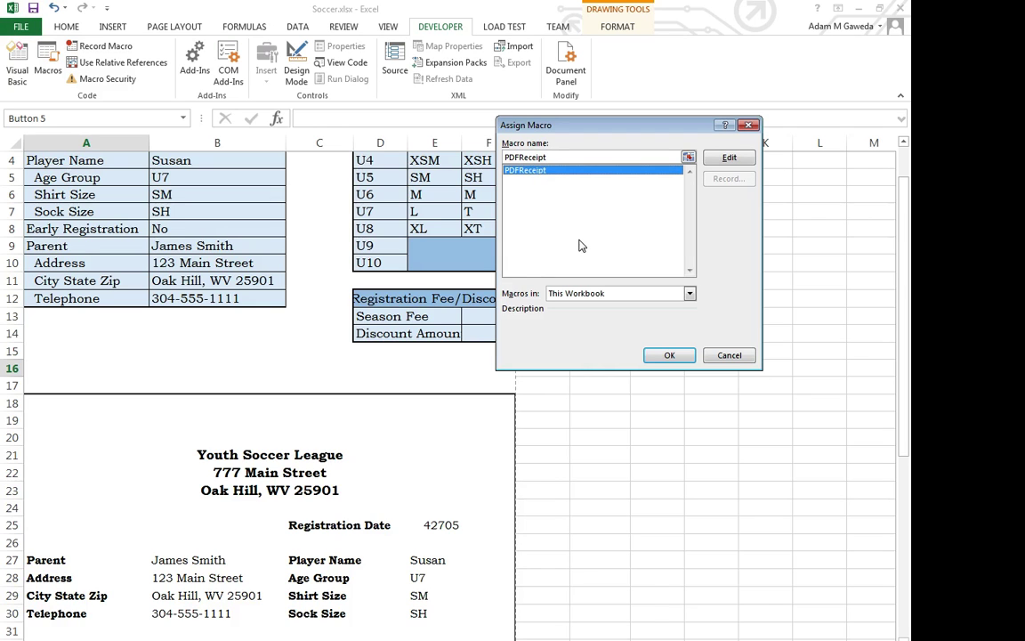
pyautogui.click(669, 356)
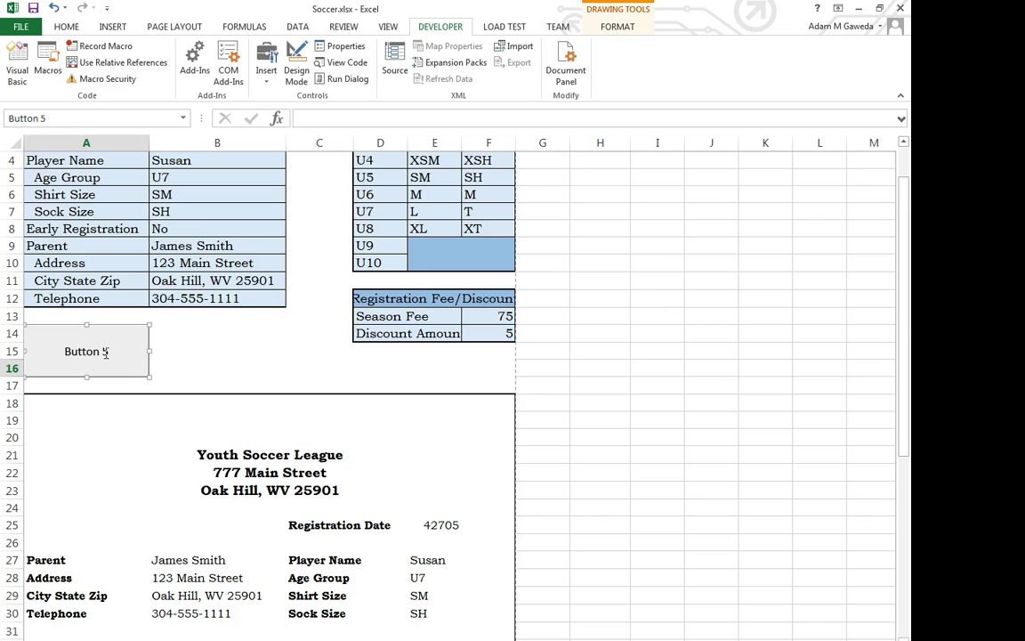
# - Change the new button's label to "Create PDF Receipt"
pyautogui.click(104, 349)
pyautogui.tripleClick(106, 353)
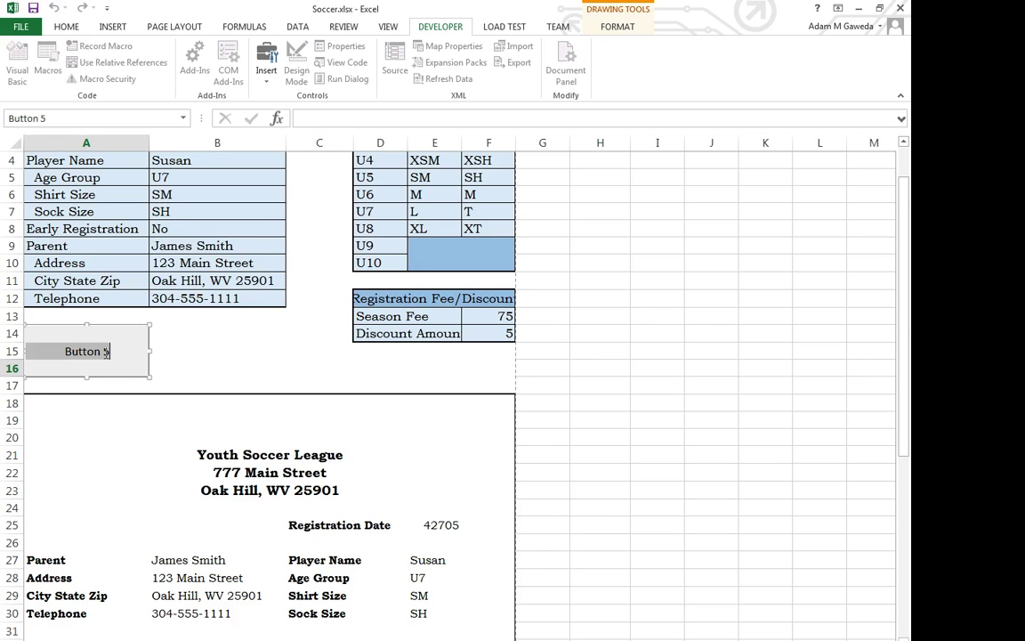
pyautogui.click(106, 353)
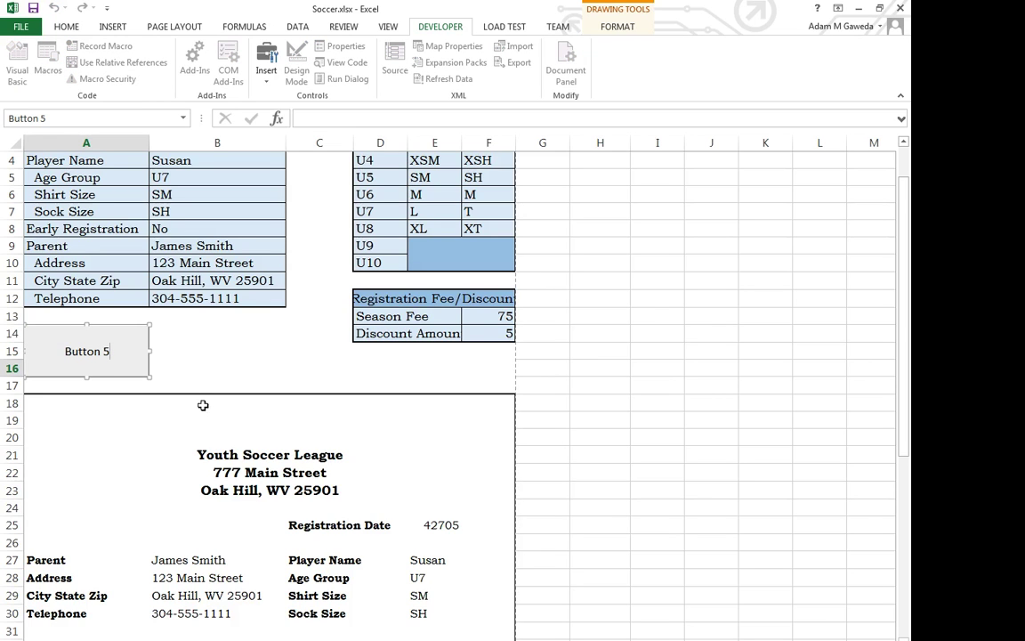
pyautogui.press('BackSpace')
pyautogui.press('BackSpace')
pyautogui.press('BackSpace')
pyautogui.press('BackSpace')
pyautogui.press('BackSpace')
pyautogui.press('BackSpace')
pyautogui.press('BackSpace')
pyautogui.press('BackSpace')
pyautogui.write('Create PDF Rece')
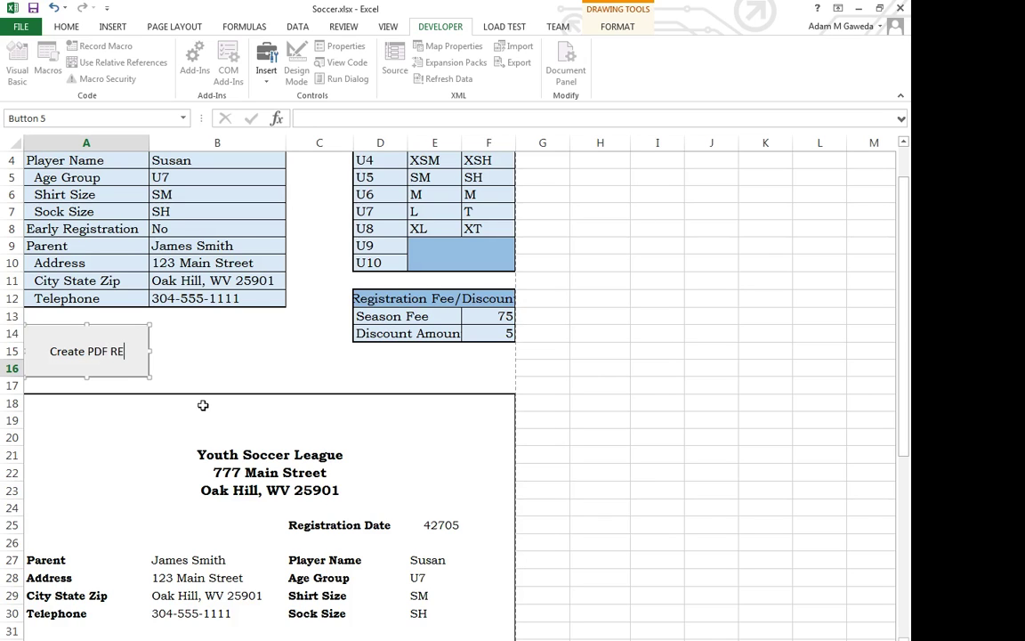
pyautogui.write('ipt')
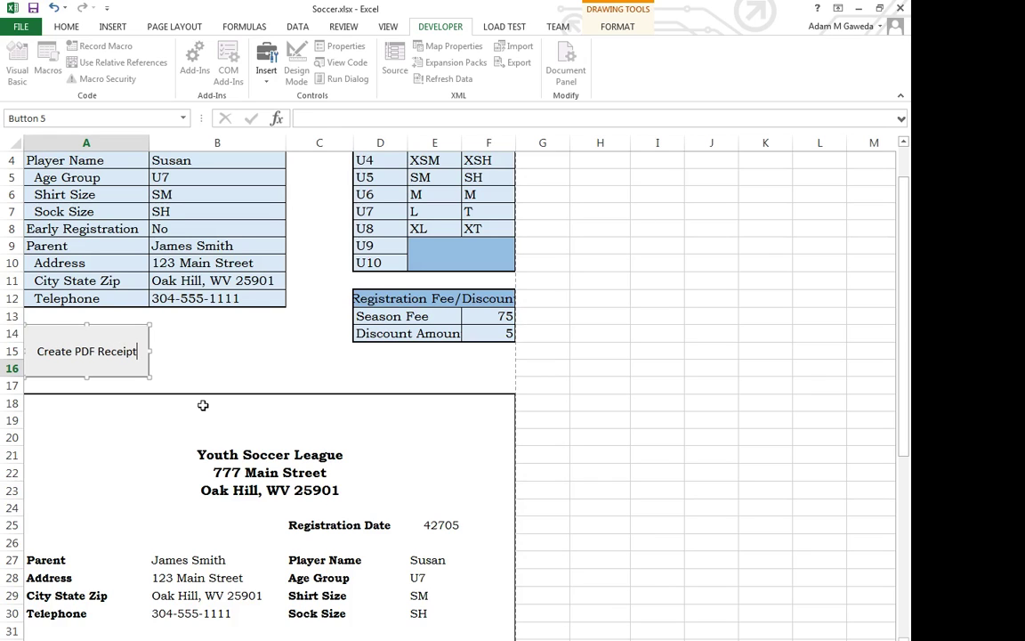